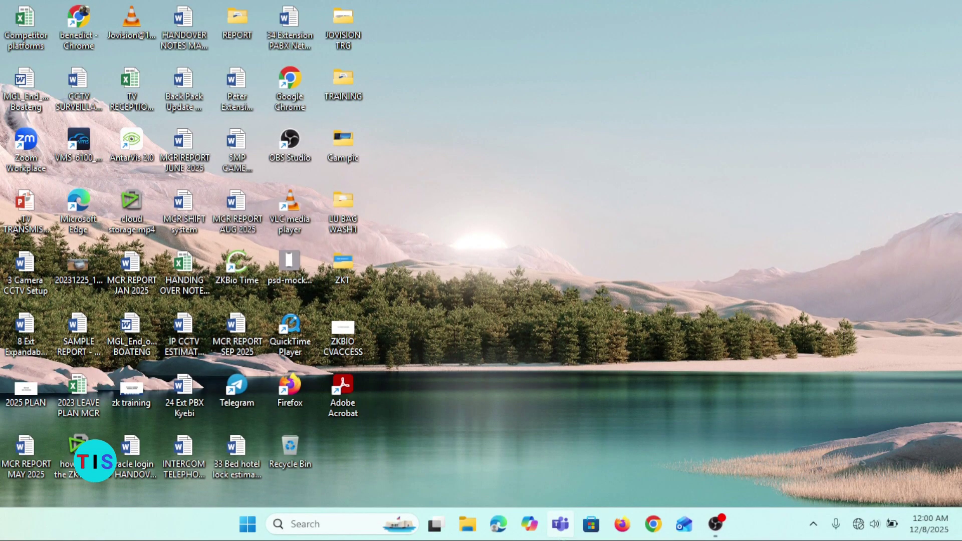
# Step: Open Control Panel's Network and Sharing Center and view the computer's network adapters
pyautogui.click(318, 526)
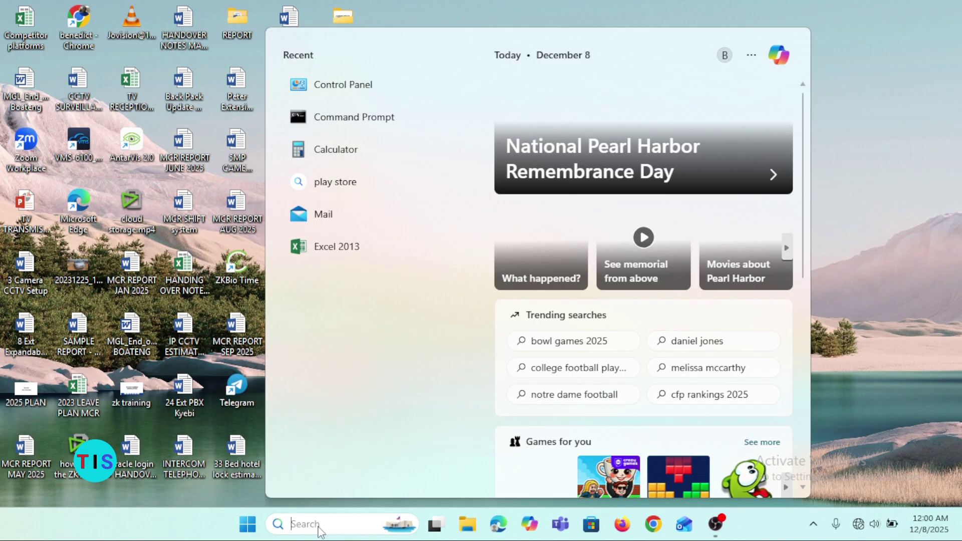
pyautogui.click(375, 93)
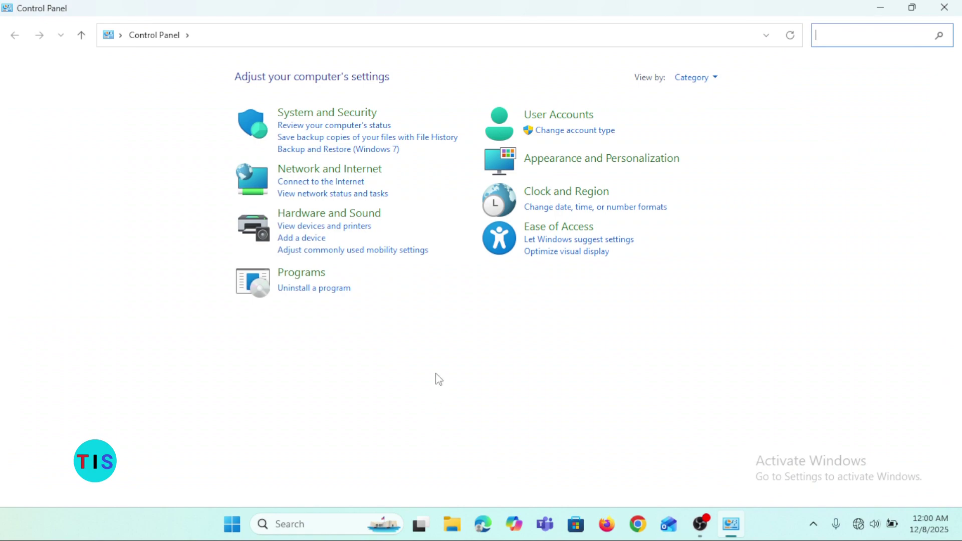
pyautogui.click(349, 195)
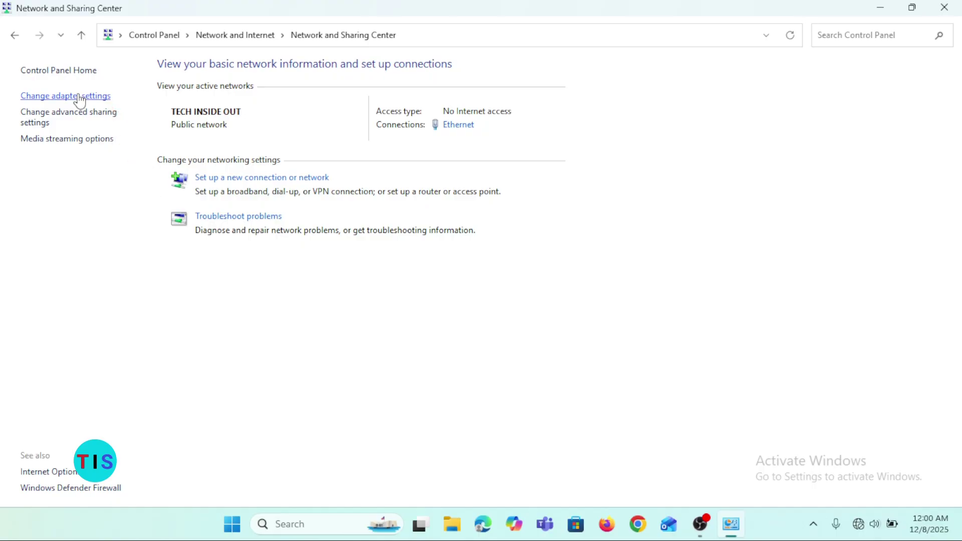
pyautogui.click(79, 100)
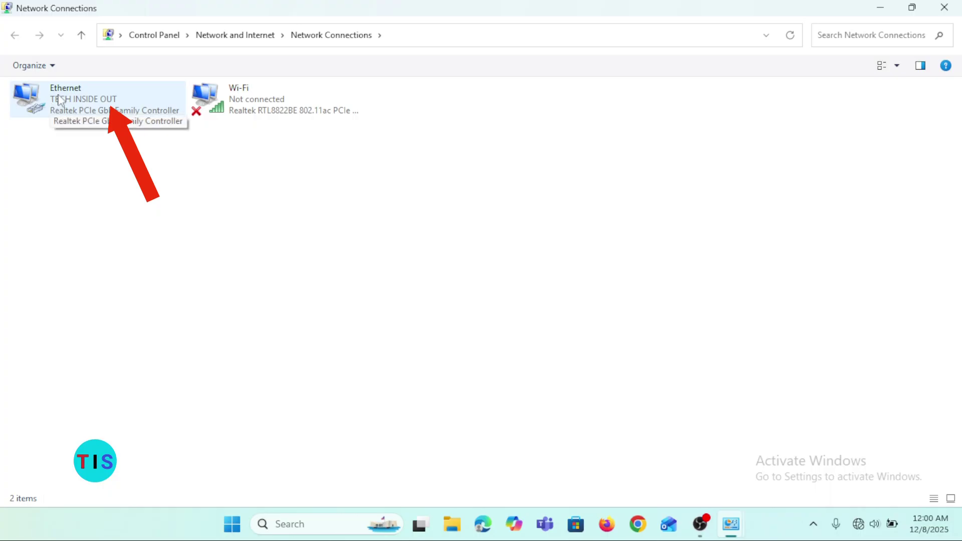
# Step: Open the Ethernet adapter's Properties from its right-click menu
pyautogui.click(115, 105)
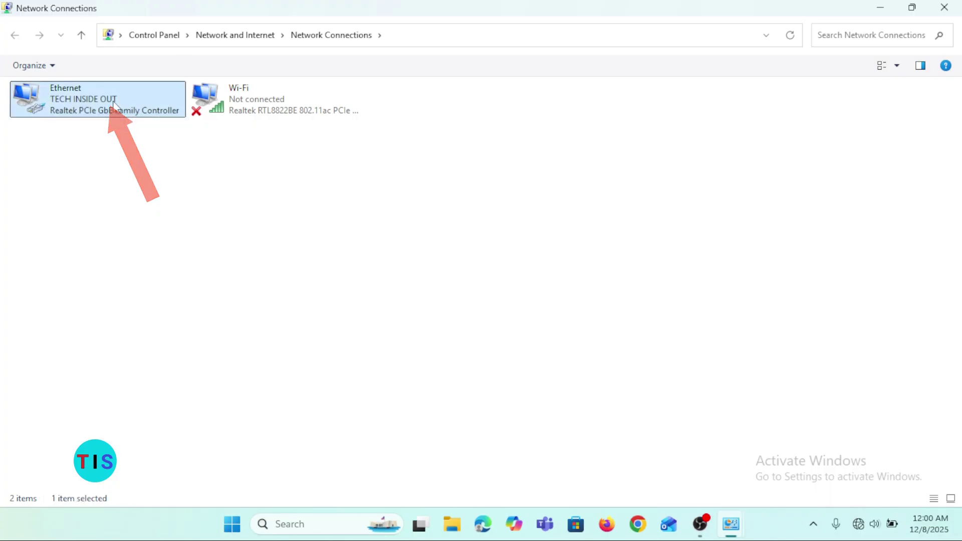
pyautogui.rightClick(115, 105)
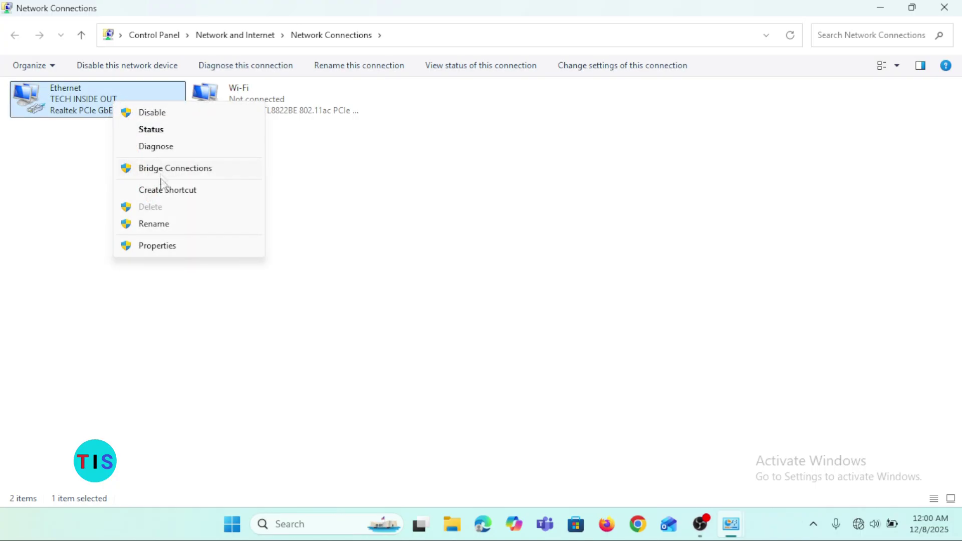
pyautogui.click(167, 246)
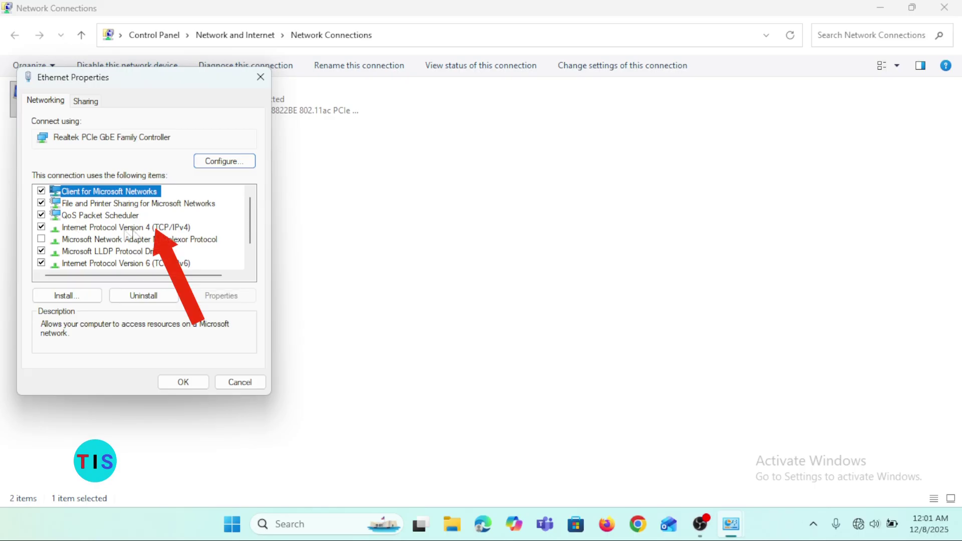
# Step: Confirm Ethernet IPv4 obtains IP and DNS automatically, then close Network Connections
pyautogui.doubleClick(176, 232)
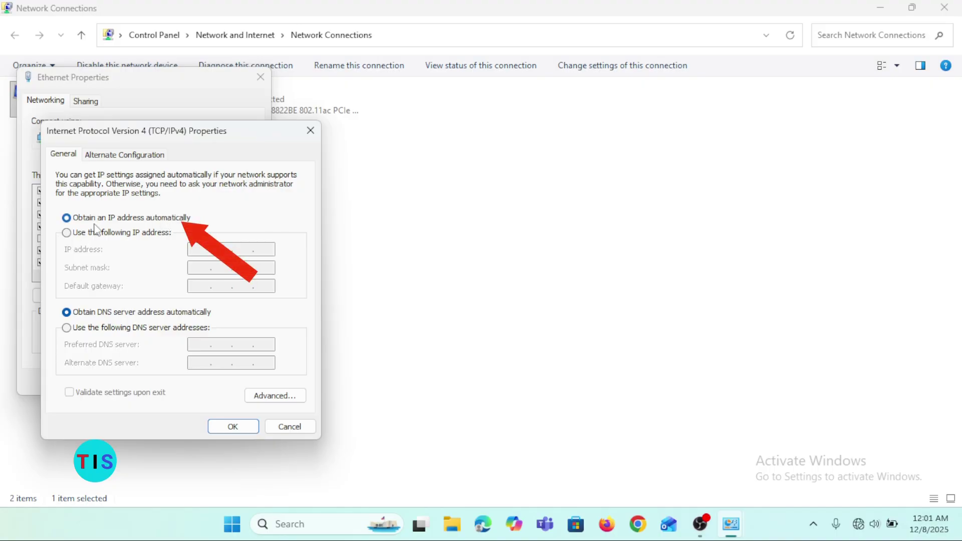
pyautogui.click(218, 426)
pyautogui.click(188, 382)
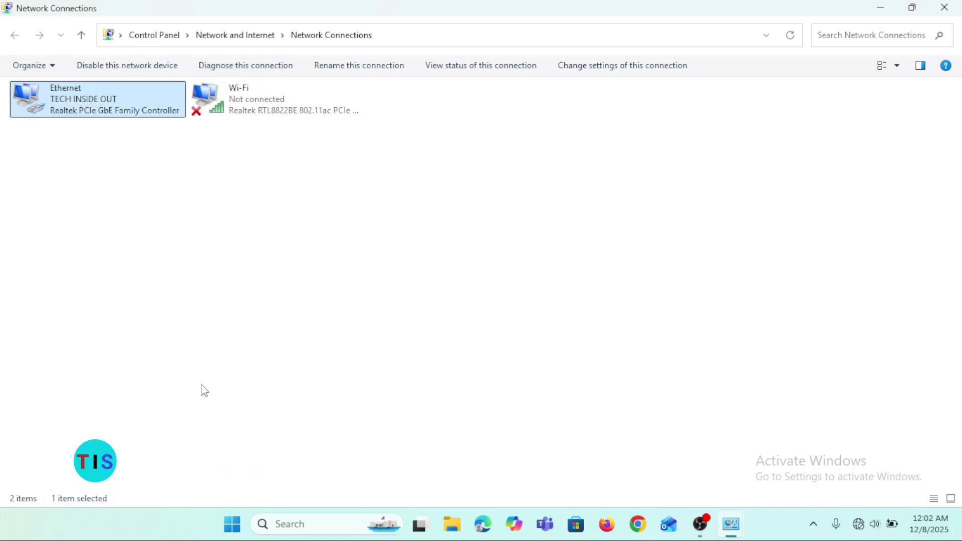
pyautogui.click(944, 7)
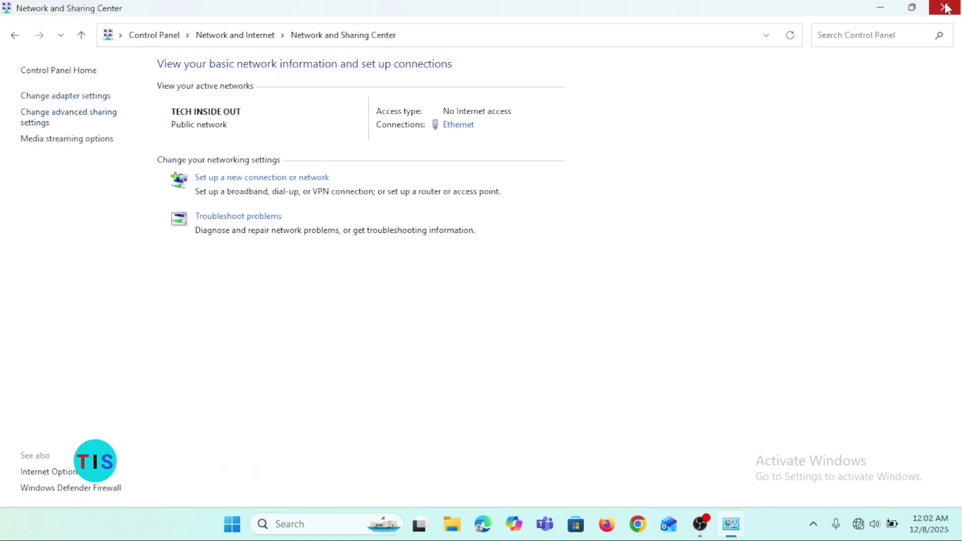
# Step: Minimize the network window and launch Chrome from the desktop shortcut
pyautogui.click(880, 8)
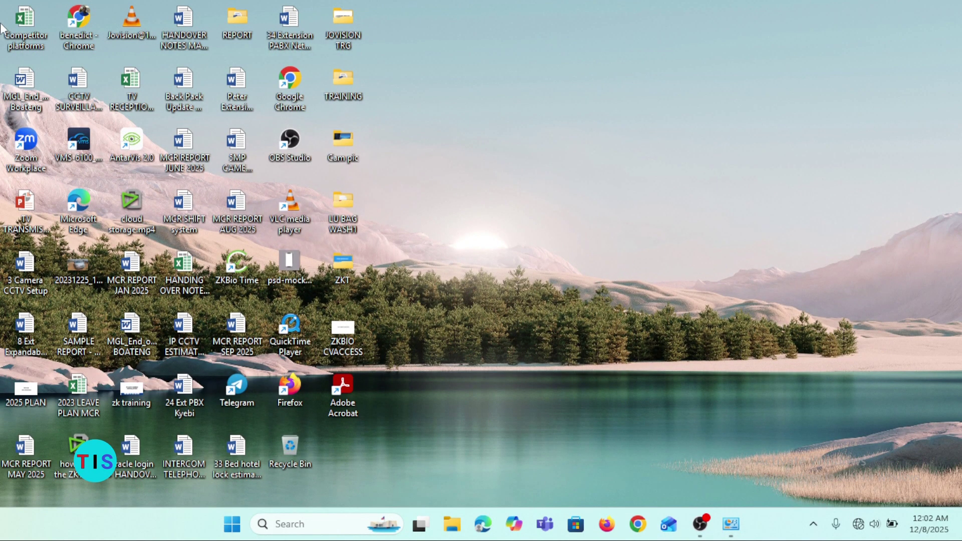
pyautogui.doubleClick(89, 17)
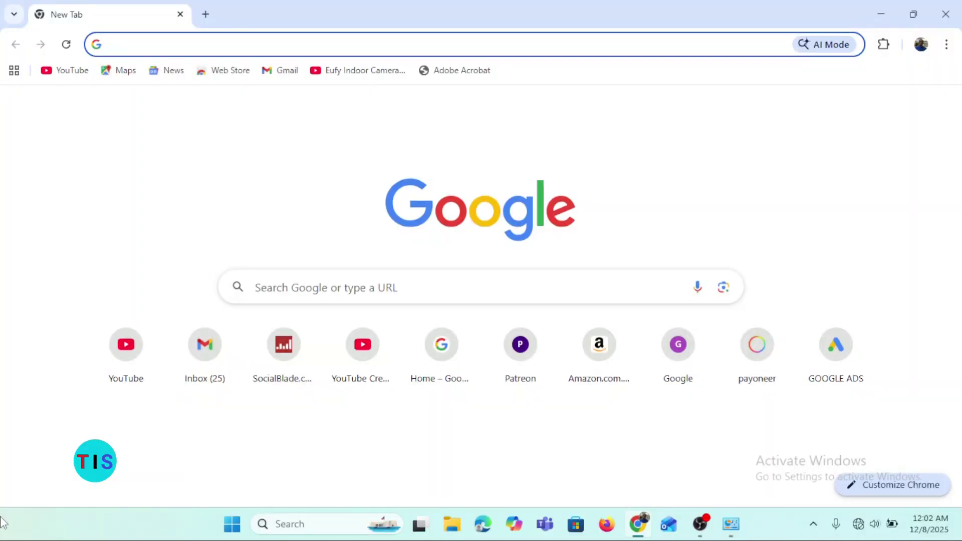
# Step: Load tendawifi.com in Chrome and start the router's Quick Setup Wizard
pyautogui.click(177, 46)
pyautogui.write('tendawifi.com')
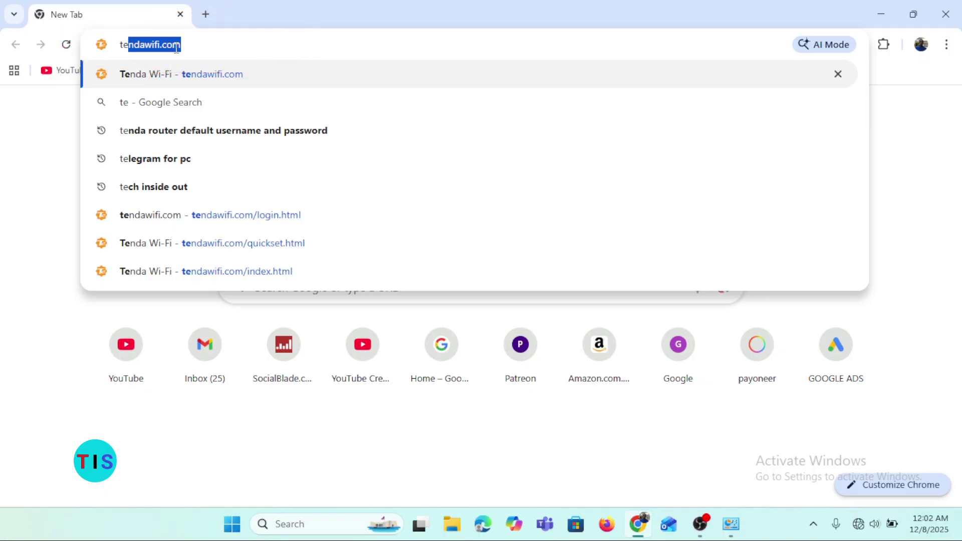
pyautogui.press('Return')
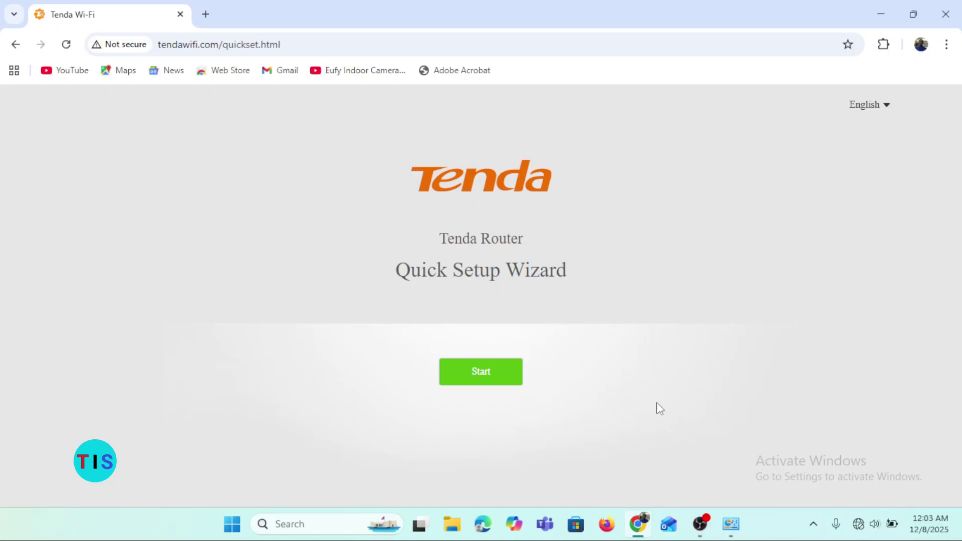
pyautogui.click(479, 379)
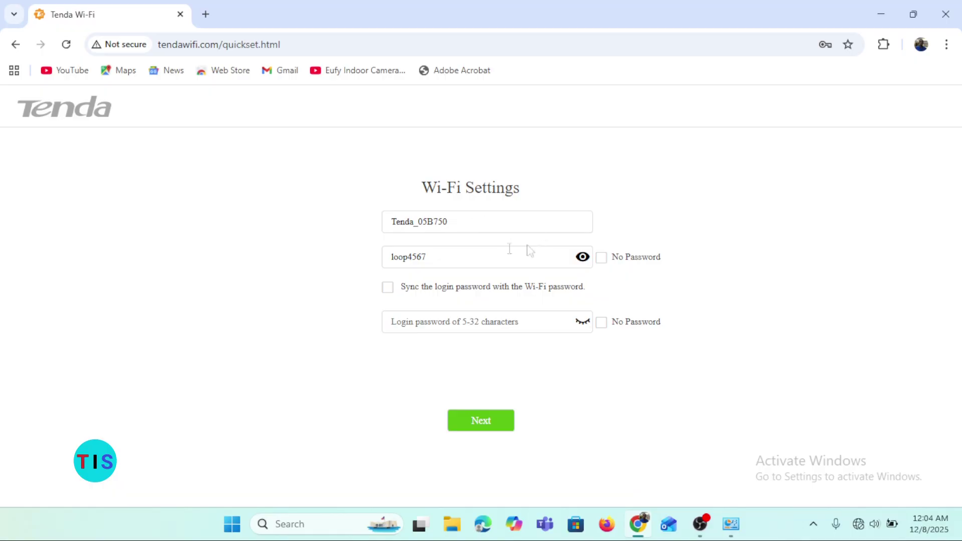
# Step: Select the Wi-Fi network name field holding the default Tenda_05B750 name
pyautogui.click(483, 219)
# Step: Rename the Wi-Fi to TECH INSIDE OUT, enter a new Wi-Fi password, and sync login password
pyautogui.moveTo(483, 219); pyautogui.dragTo(395, 227)
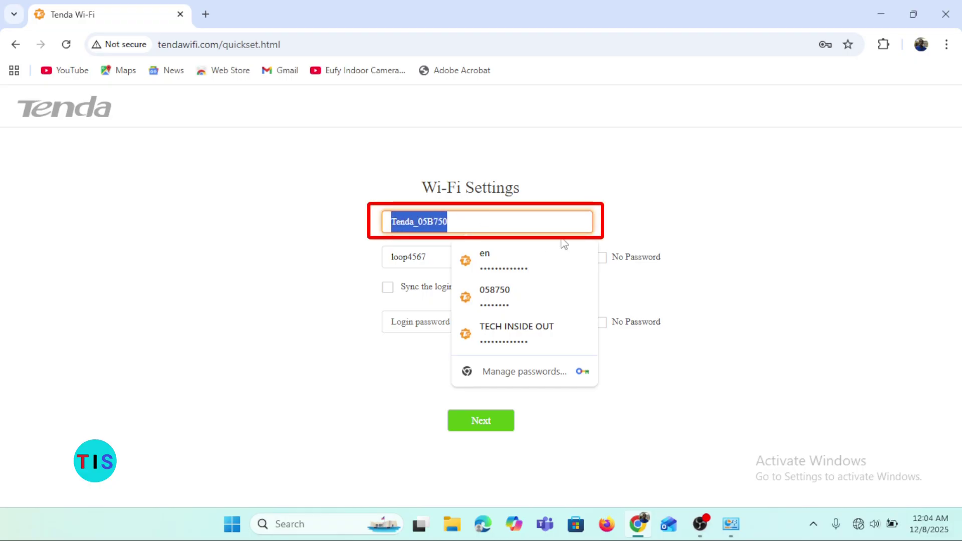
pyautogui.write('TECH INSIDE OUT')
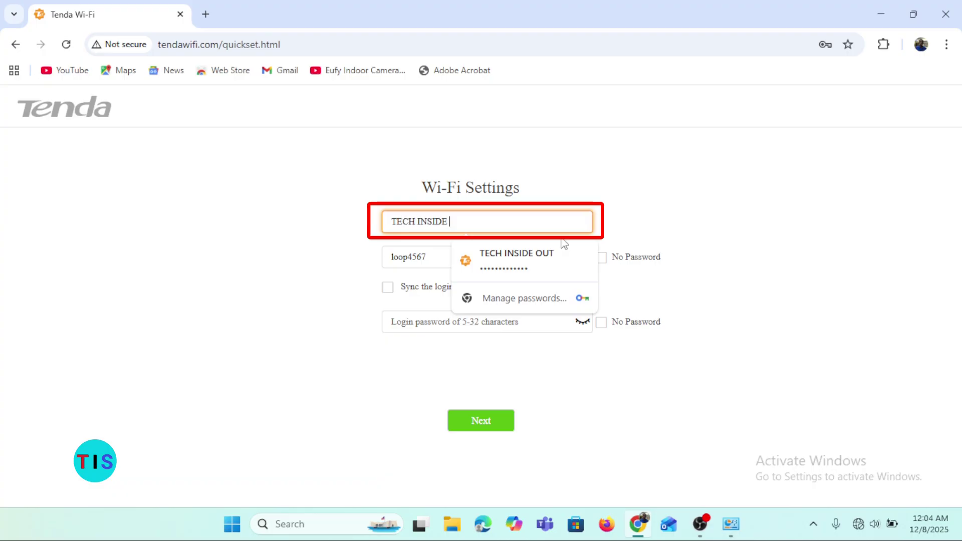
pyautogui.click(441, 251)
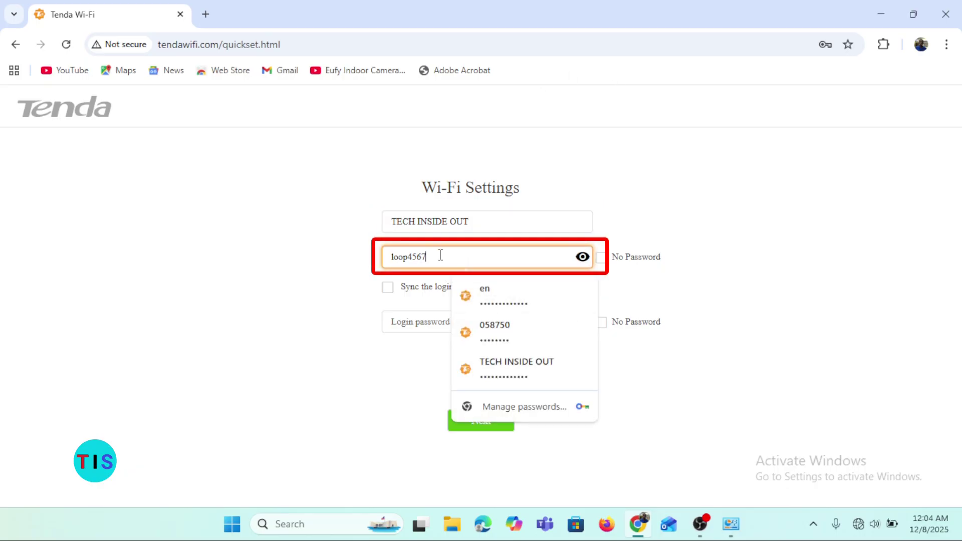
pyautogui.press('BackSpace')
pyautogui.press('BackSpace')
pyautogui.press('BackSpace')
pyautogui.press('BackSpace')
pyautogui.press('BackSpace')
pyautogui.press('BackSpace')
pyautogui.press('BackSpace')
pyautogui.press('BackSpace')
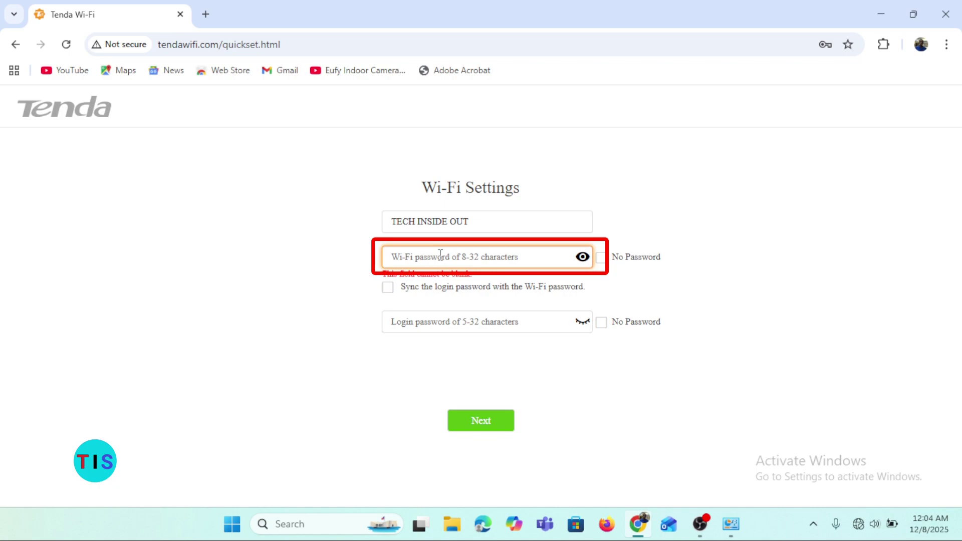
pyautogui.write('A')
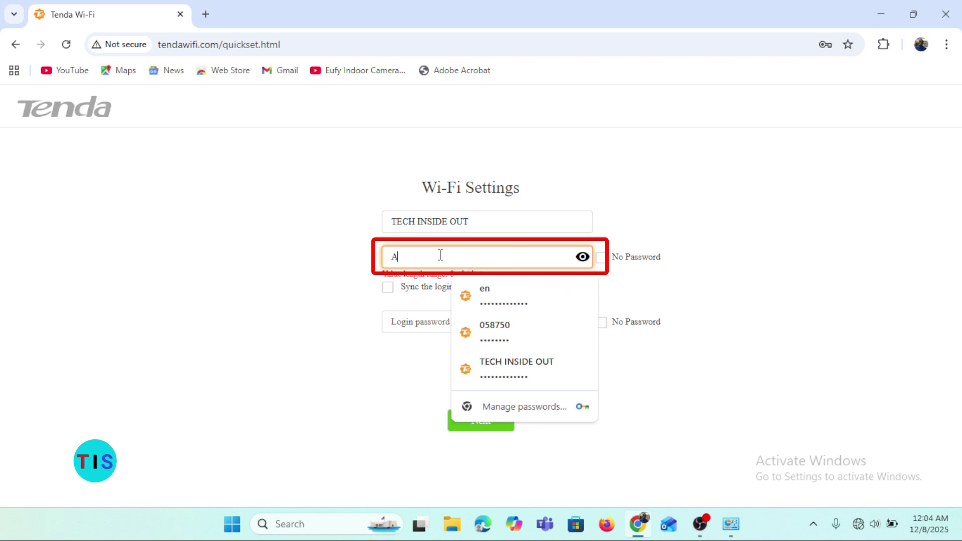
pyautogui.write('BCD1234')
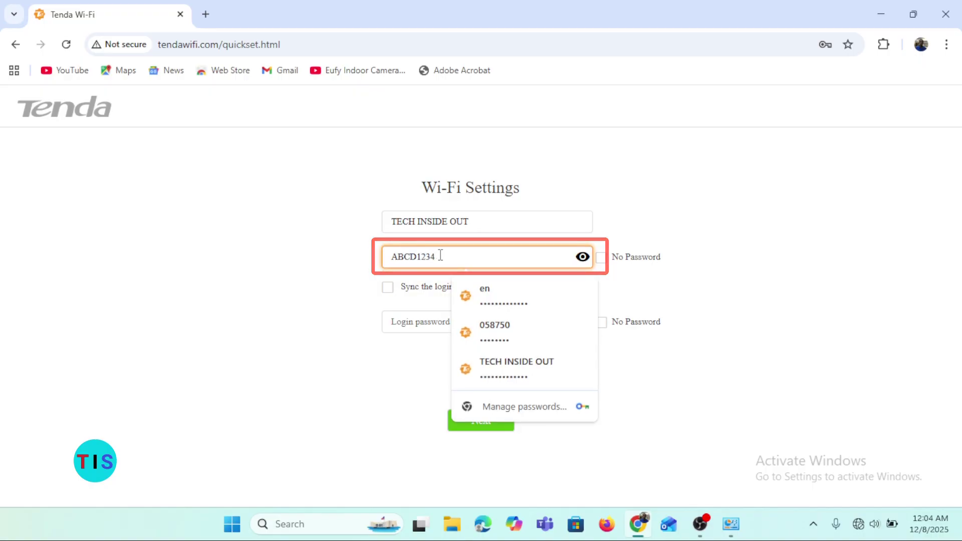
pyautogui.click(814, 231)
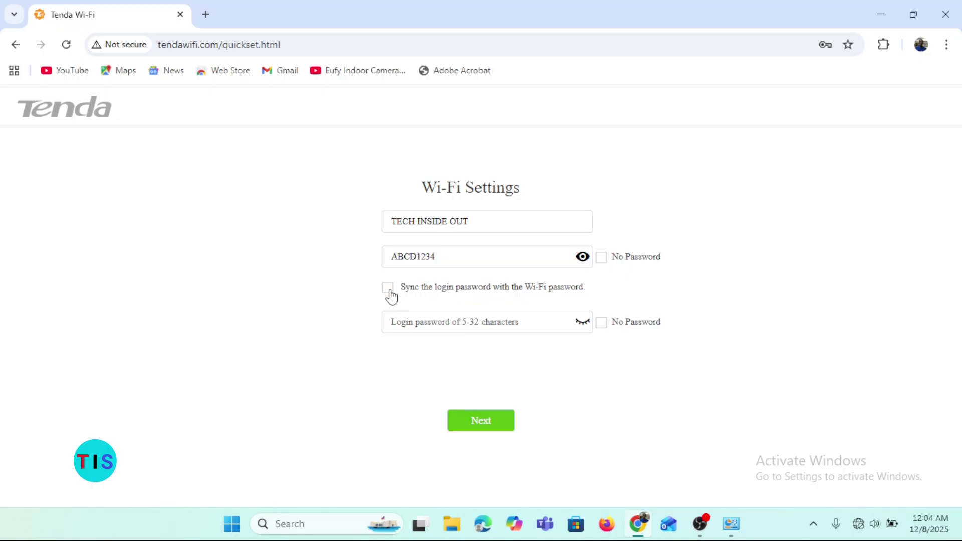
pyautogui.click(388, 287)
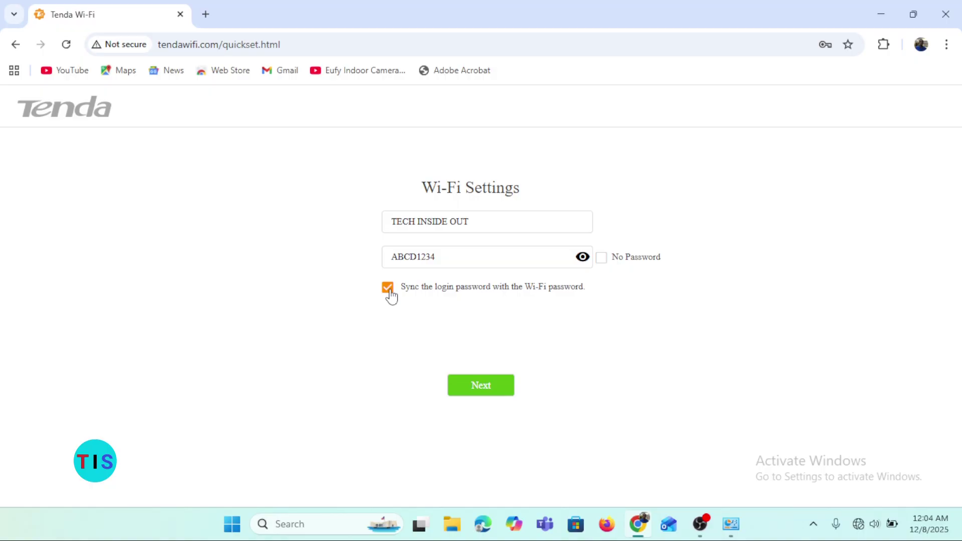
# Step: Re-enable login password sync with the Wi-Fi key and submit the Wi-Fi settings
pyautogui.click(389, 289)
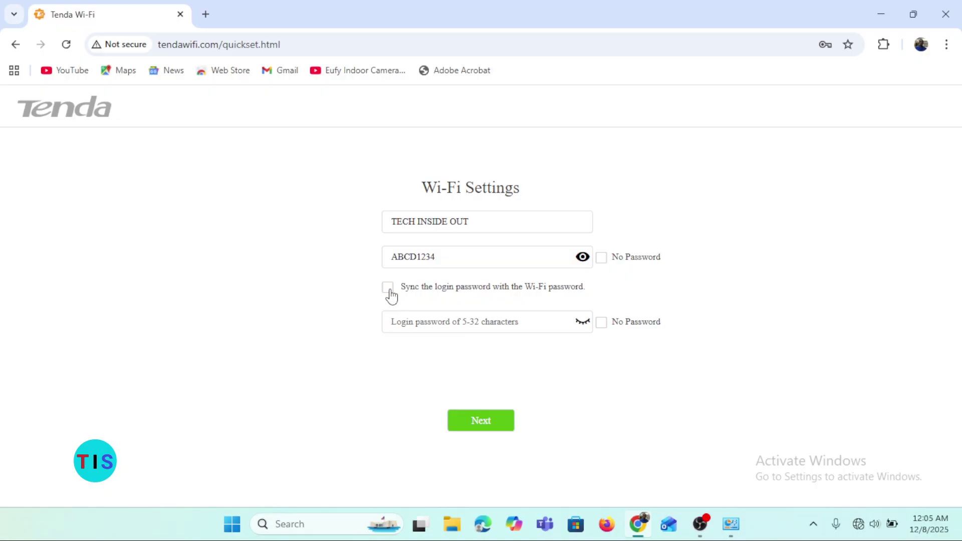
pyautogui.click(387, 288)
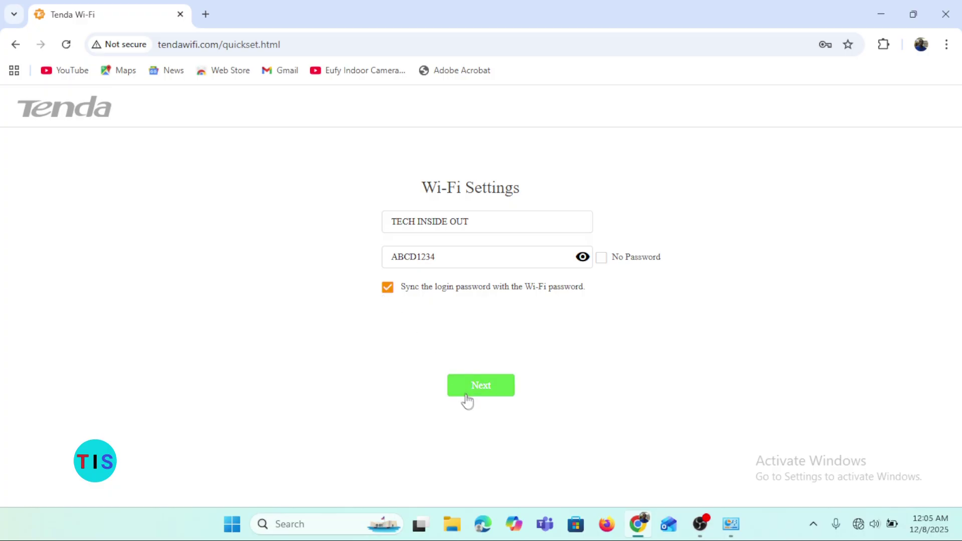
pyautogui.click(510, 393)
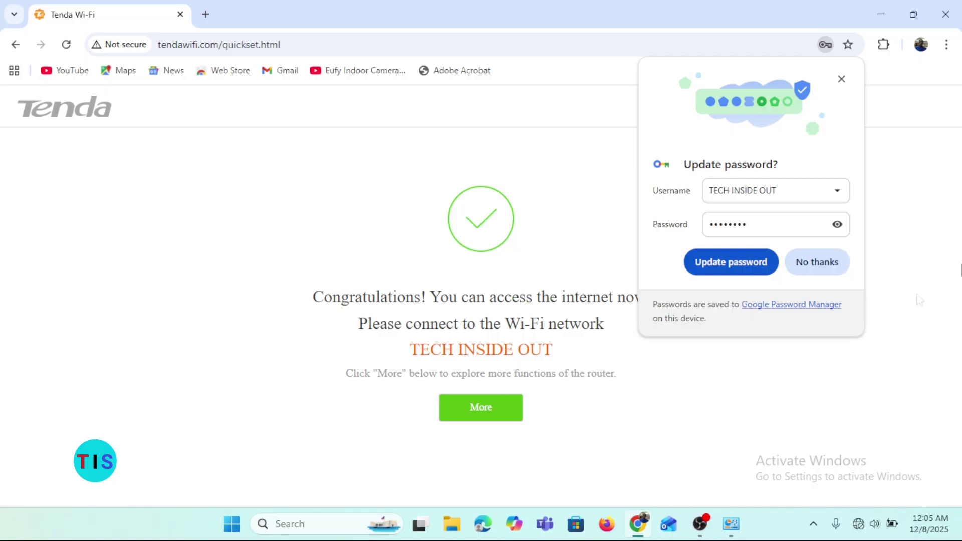
# Step: Dismiss Chrome's 'Update password?' bubble with No thanks
pyautogui.click(808, 265)
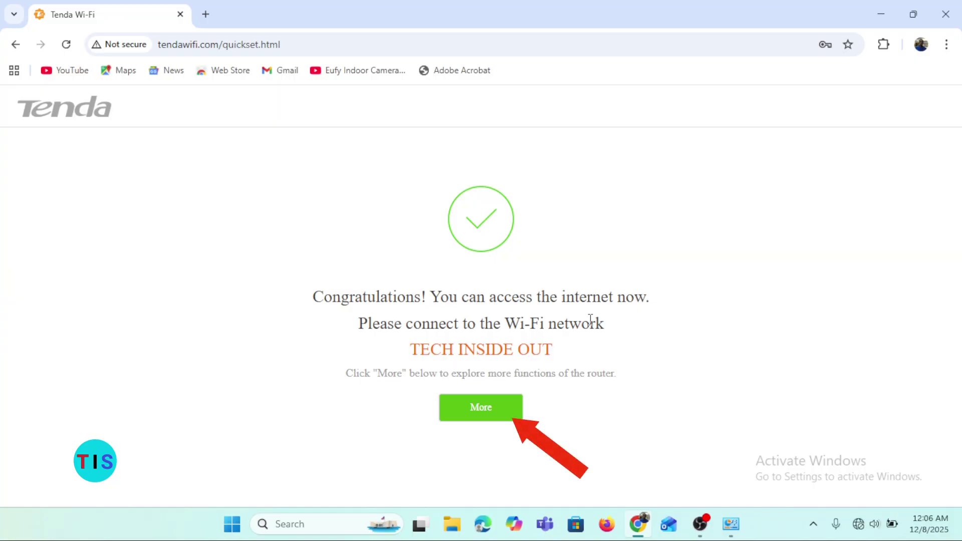
# Step: Continue via More, log in with the router password, and open the connected devices list
pyautogui.click(484, 411)
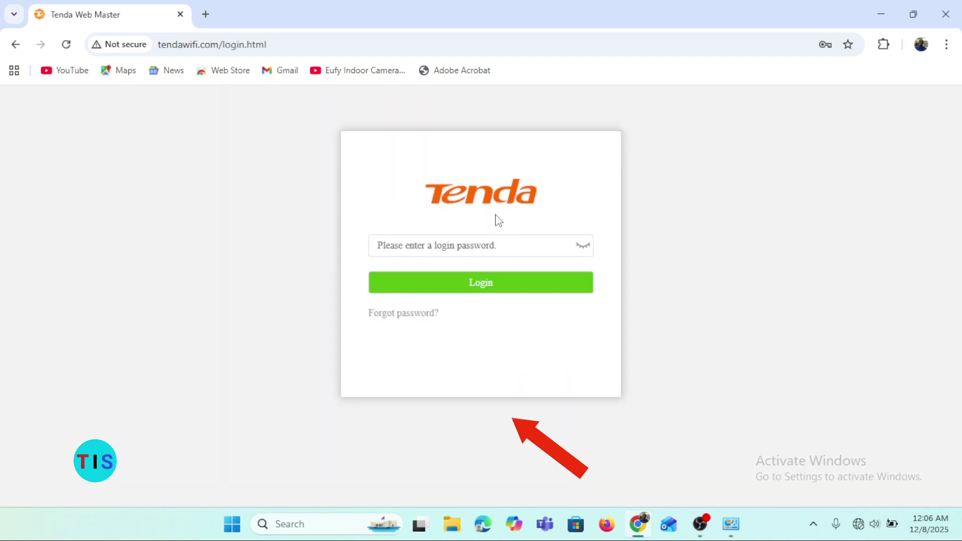
pyautogui.click(522, 247)
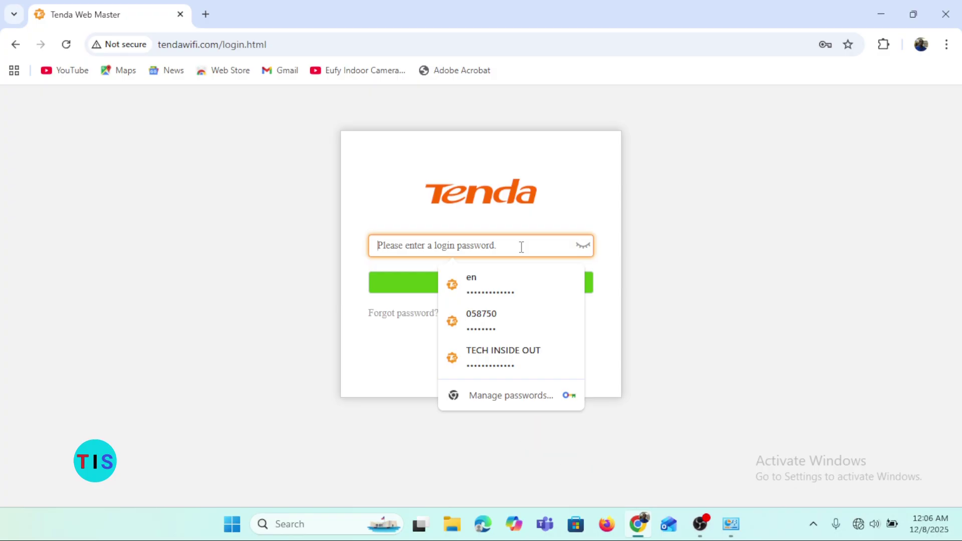
pyautogui.write('•••••••')
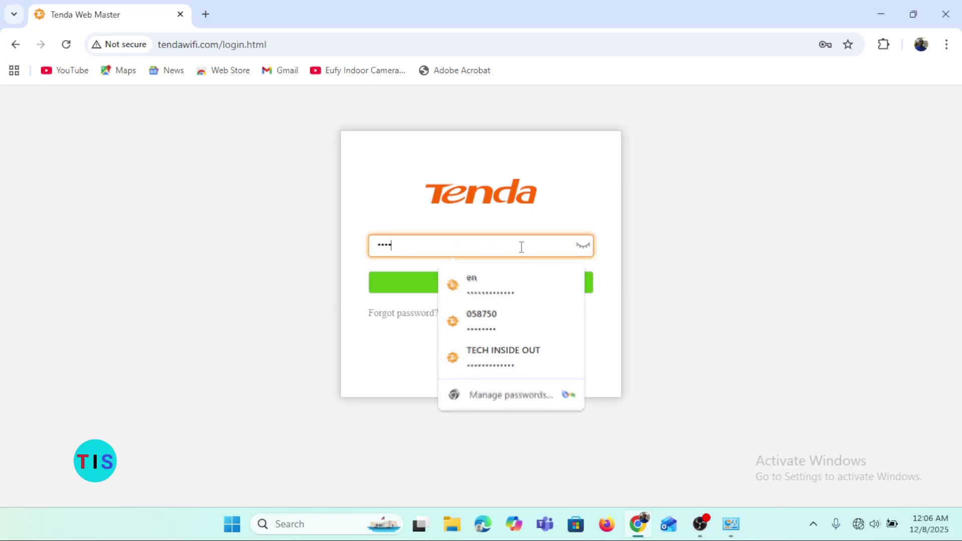
pyautogui.write('•')
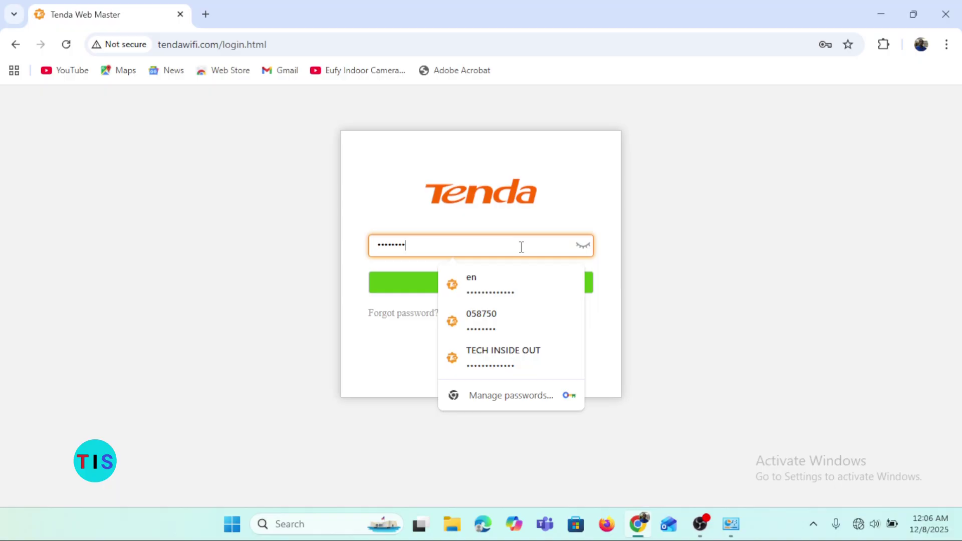
pyautogui.click(415, 281)
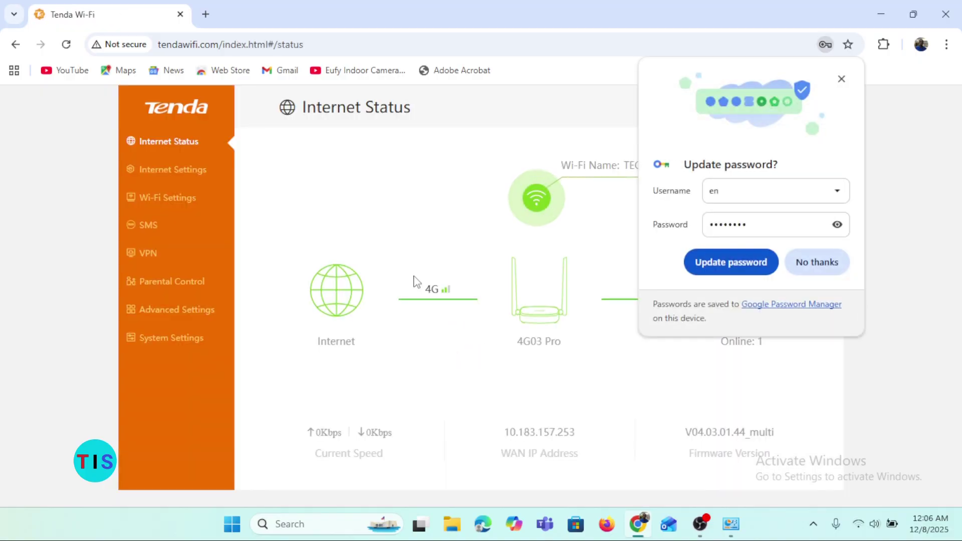
pyautogui.click(825, 267)
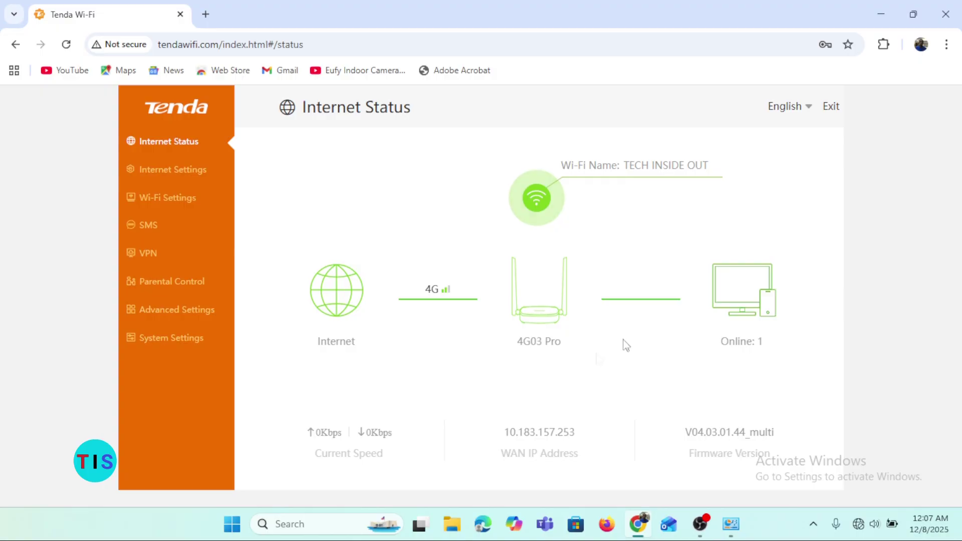
pyautogui.click(740, 286)
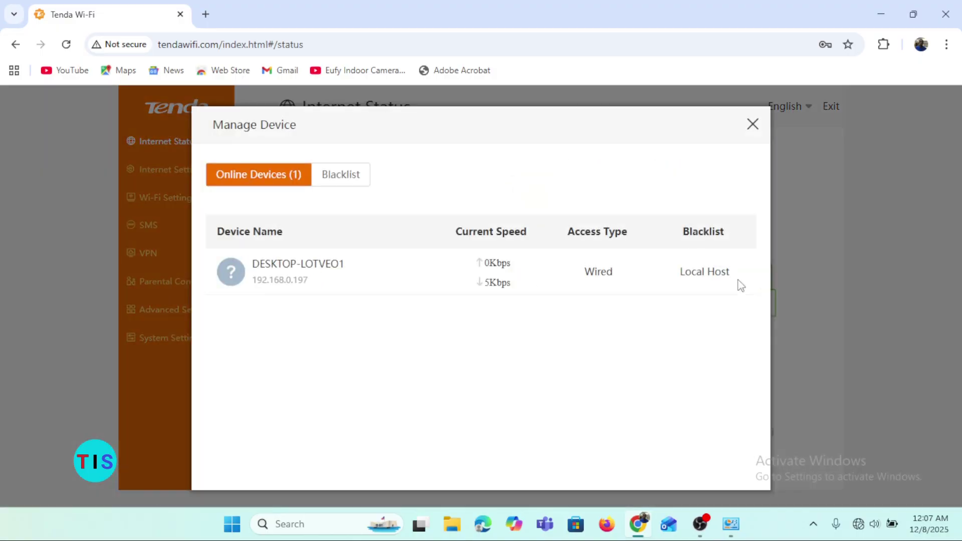
pyautogui.click(751, 124)
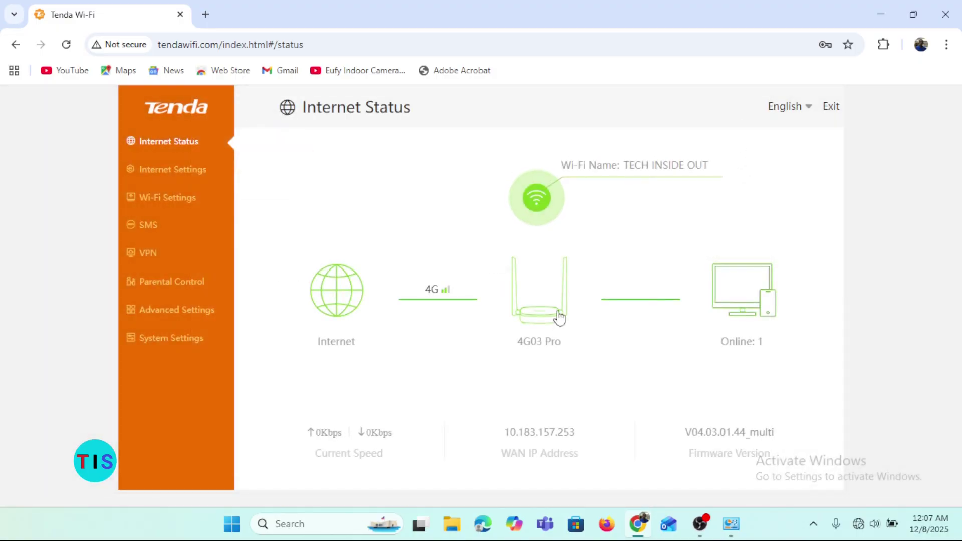
pyautogui.click(558, 316)
pyautogui.click(751, 124)
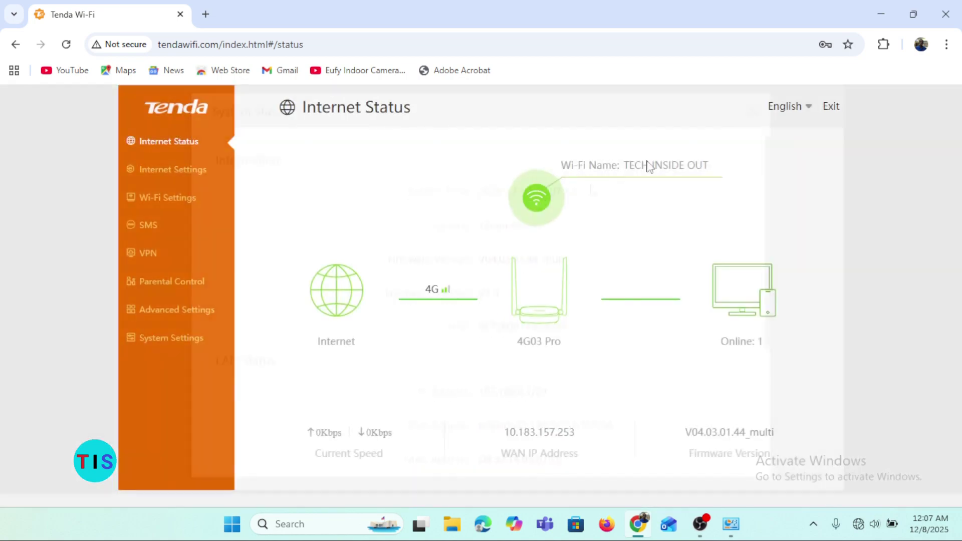
pyautogui.click(358, 286)
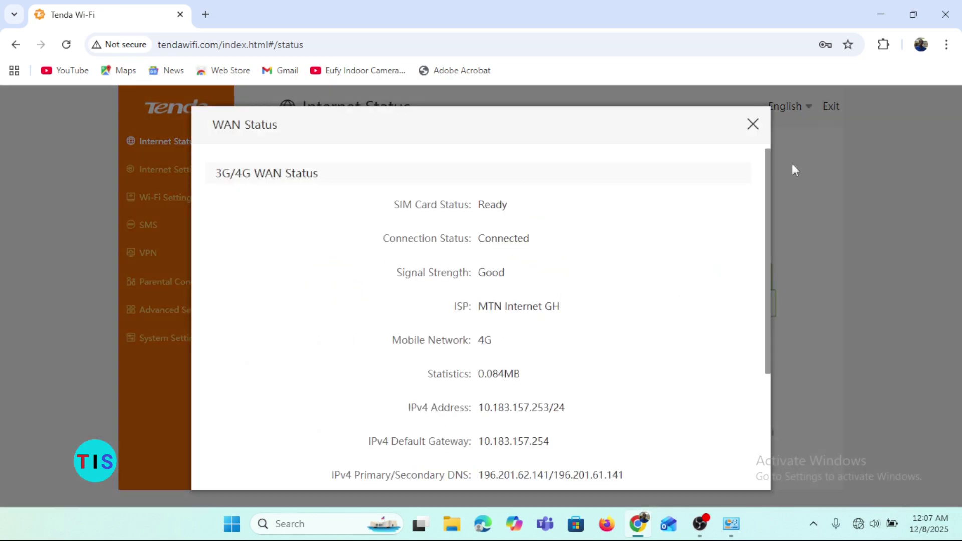
pyautogui.click(753, 125)
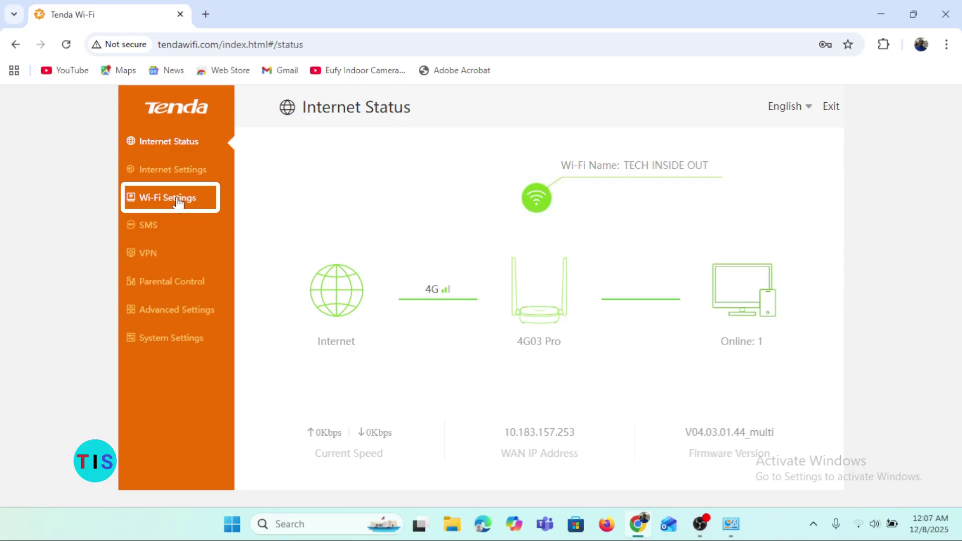
pyautogui.click(179, 202)
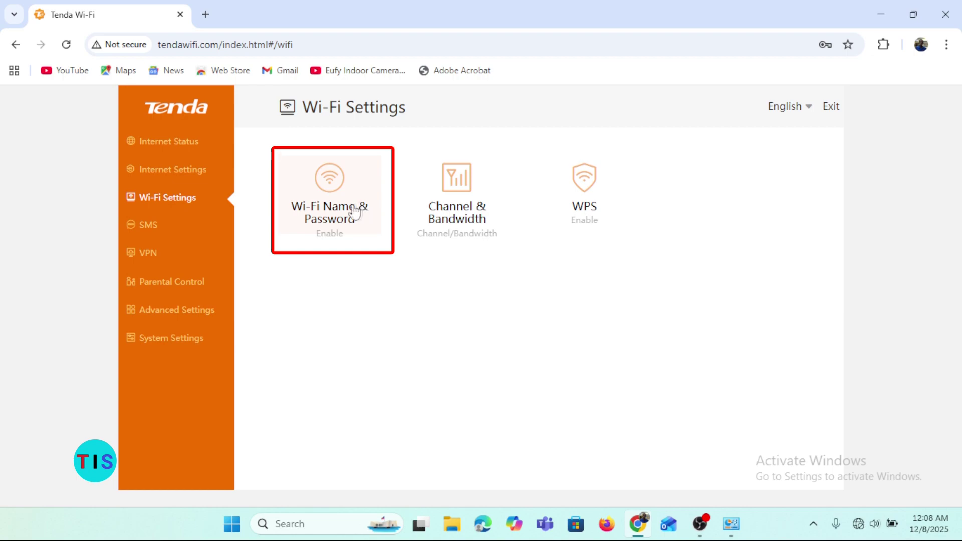
# Step: Keep WPA/WPA2-PSK encryption for TECH INSIDE OUT, reveal its password, save, then go to System Settings
pyautogui.click(327, 189)
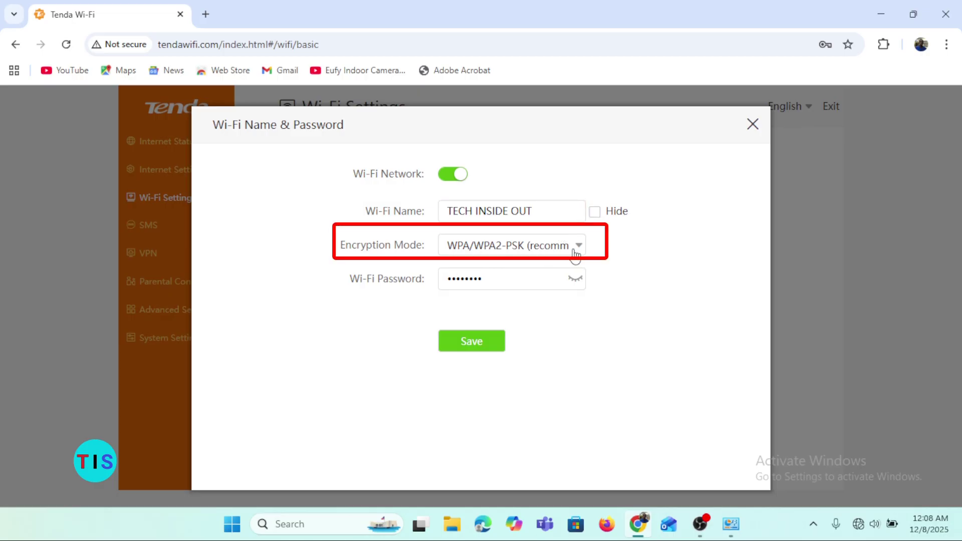
pyautogui.click(576, 250)
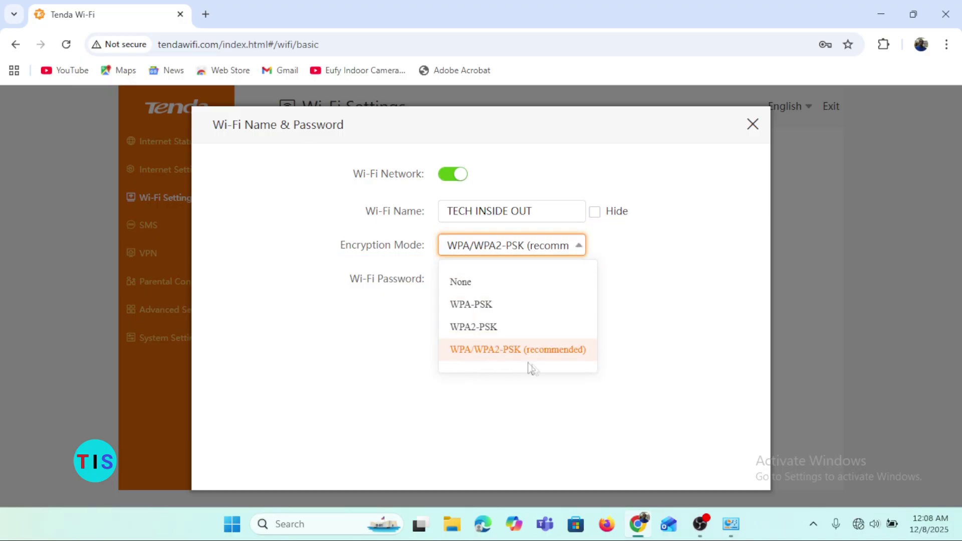
pyautogui.click(623, 359)
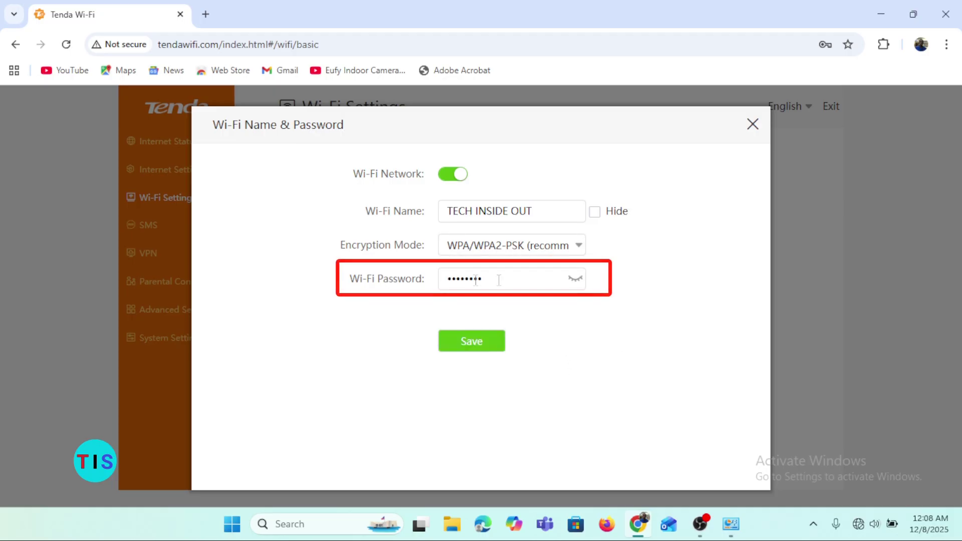
pyautogui.click(575, 281)
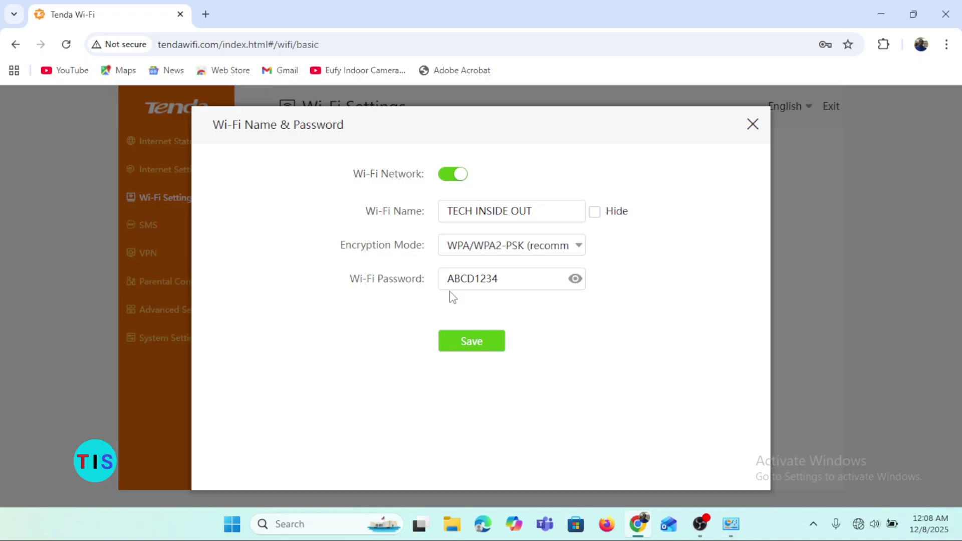
pyautogui.click(490, 348)
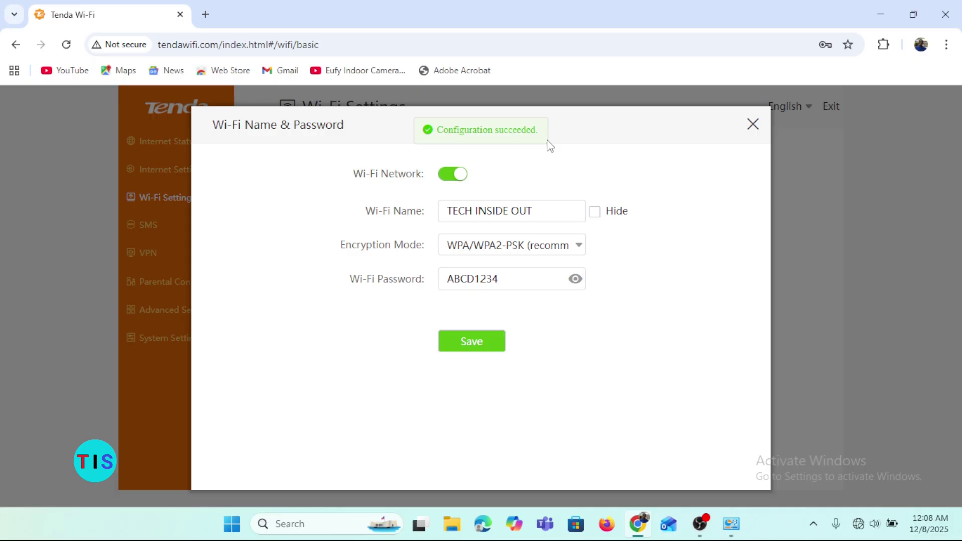
pyautogui.click(752, 125)
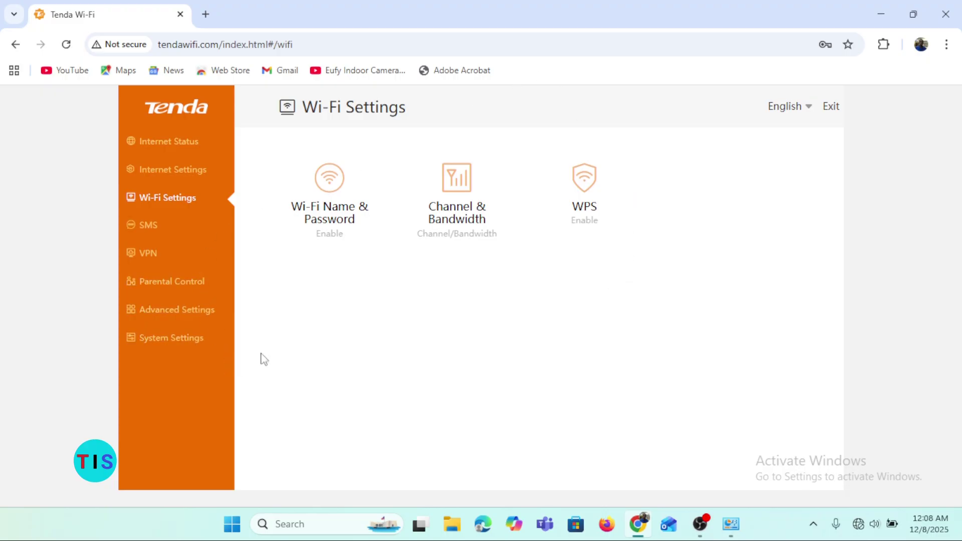
pyautogui.click(171, 340)
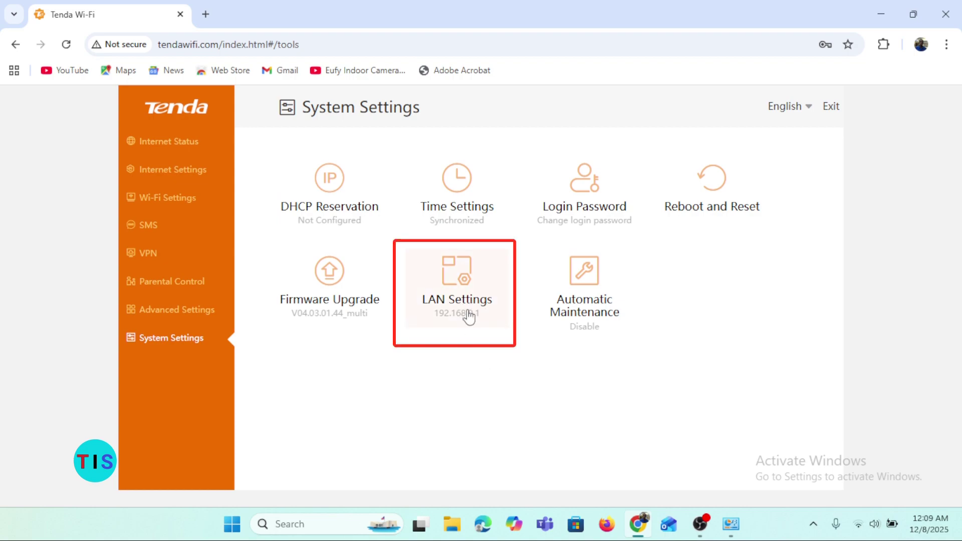
# Step: Open the LAN Settings dialog and select the third part of the LAN IP address
pyautogui.click(465, 274)
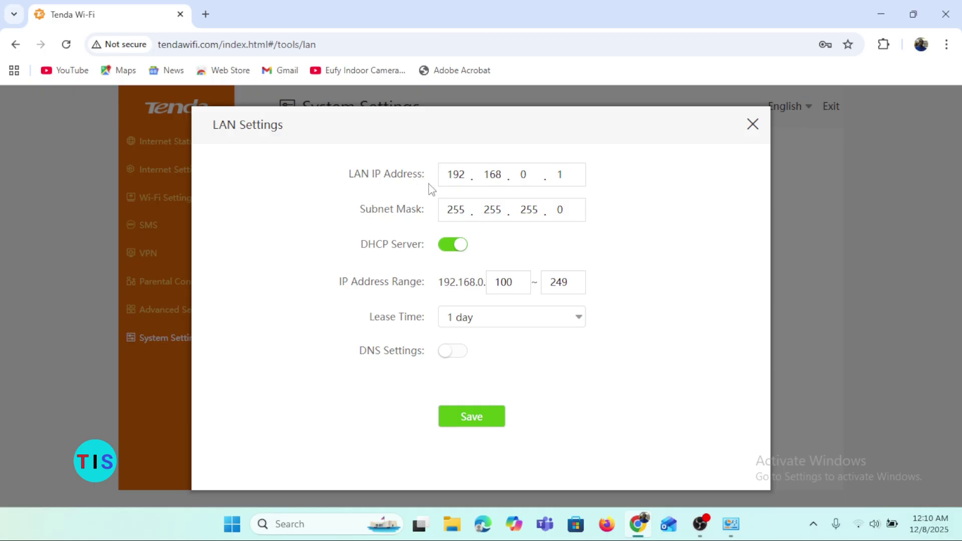
pyautogui.click(525, 174)
# Step: Change the LAN IP's third part to 0, making it 192.168.0.1
pyautogui.press('BackSpace')
pyautogui.write('1')
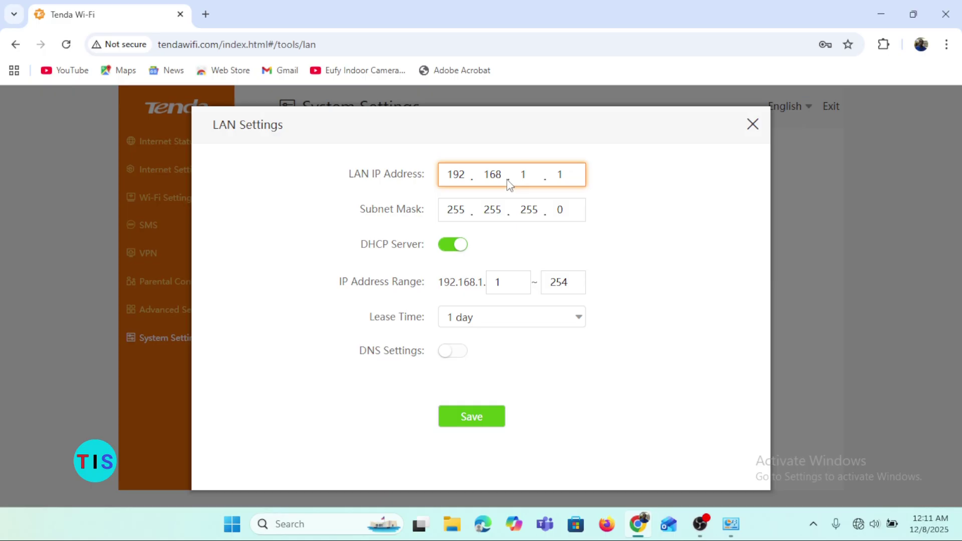
pyautogui.press('BackSpace')
pyautogui.write('0')
# Step: Save the LAN settings and bring up the Internet Status connection overview
pyautogui.click(481, 423)
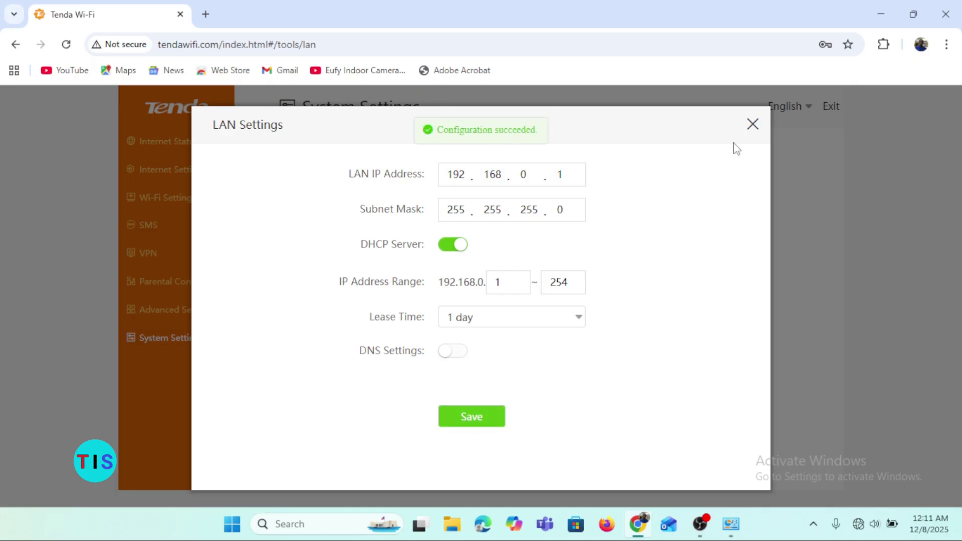
pyautogui.click(752, 125)
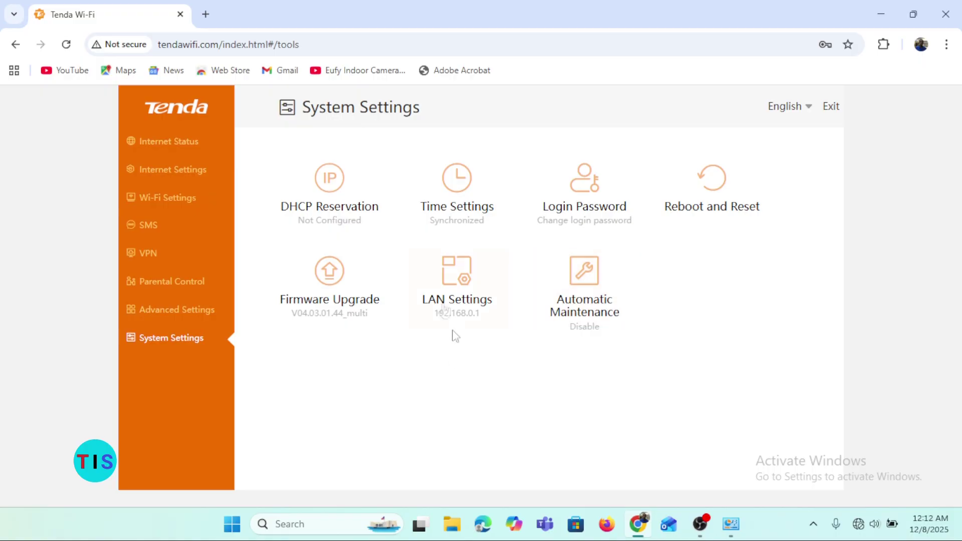
pyautogui.click(166, 145)
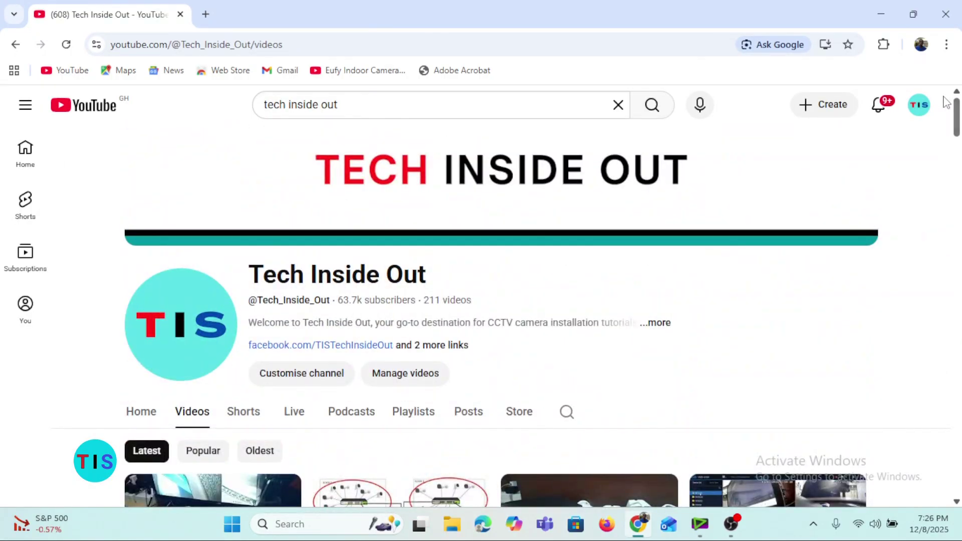
pyautogui.moveTo(956, 116); pyautogui.dragTo(959, 457)
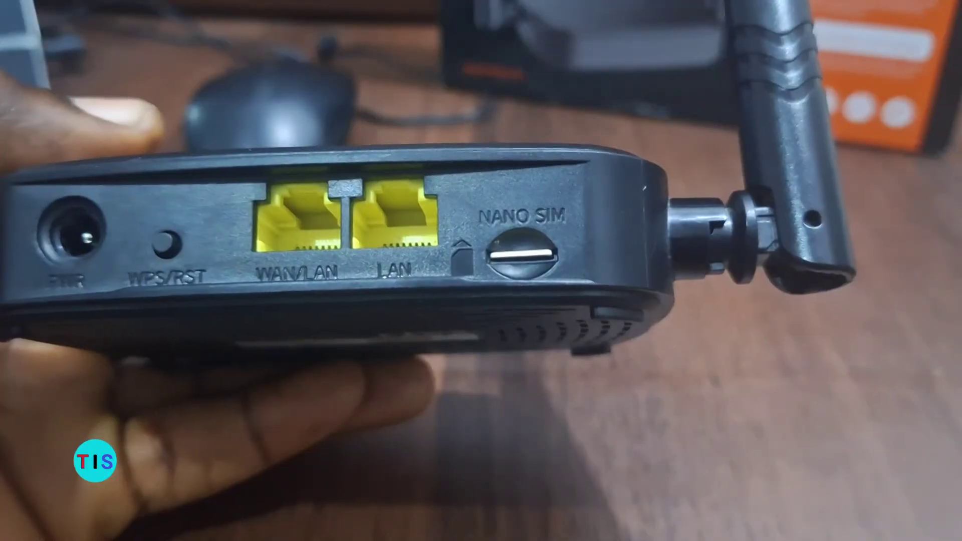